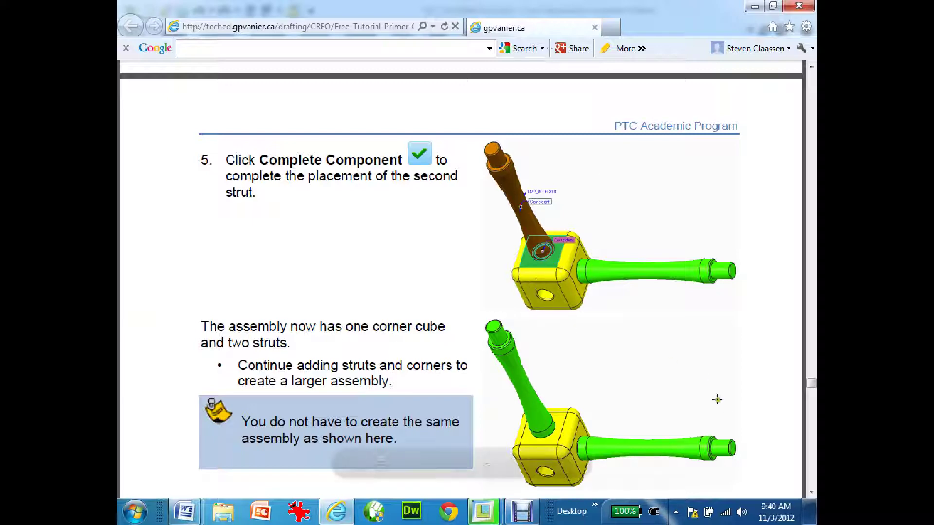
Switch from the Internet Explorer tutorial to the KIT_ASSEMBLY window in Creo Parametric
{"action": "left_click", "coordinate": [810, 492]}
{"action": "left_click", "coordinate": [810, 492]}
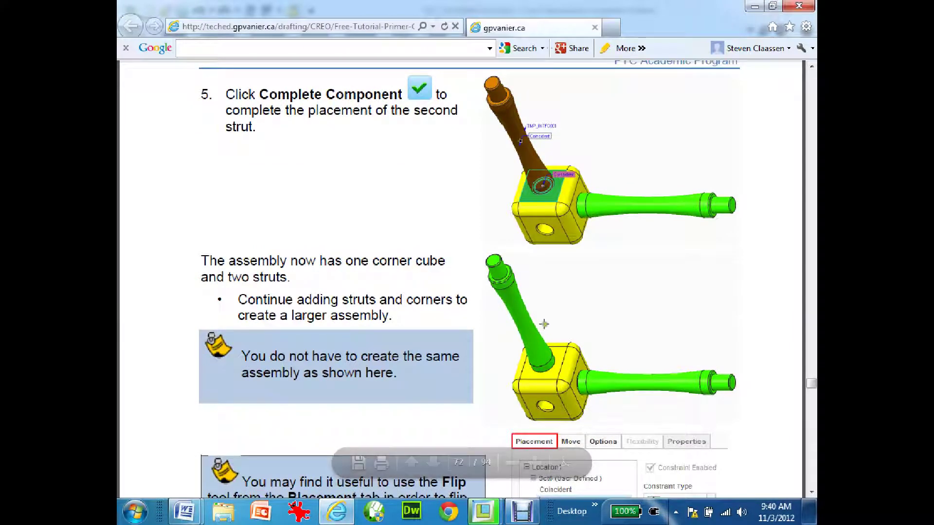
Try repeating the left strut and cancel, then bring up actions for the right-hand STRUT_100
{"action": "mouse_move", "coordinate": [482, 515]}
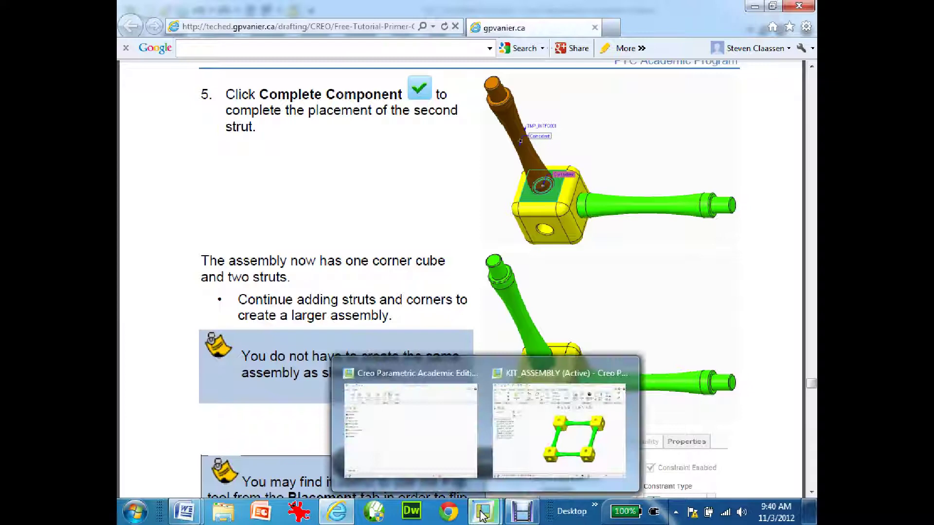
{"action": "left_click", "coordinate": [535, 442]}
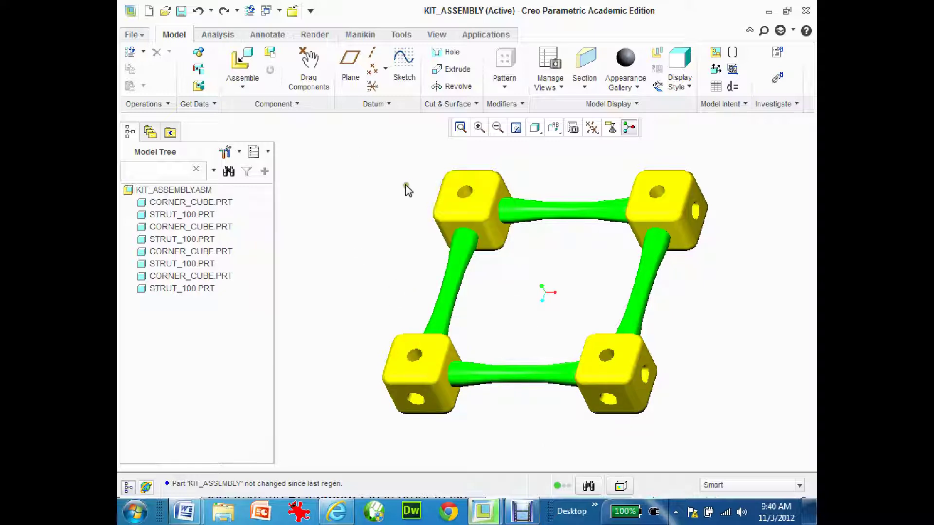
{"action": "left_click", "coordinate": [445, 298]}
{"action": "right_click", "coordinate": [445, 297]}
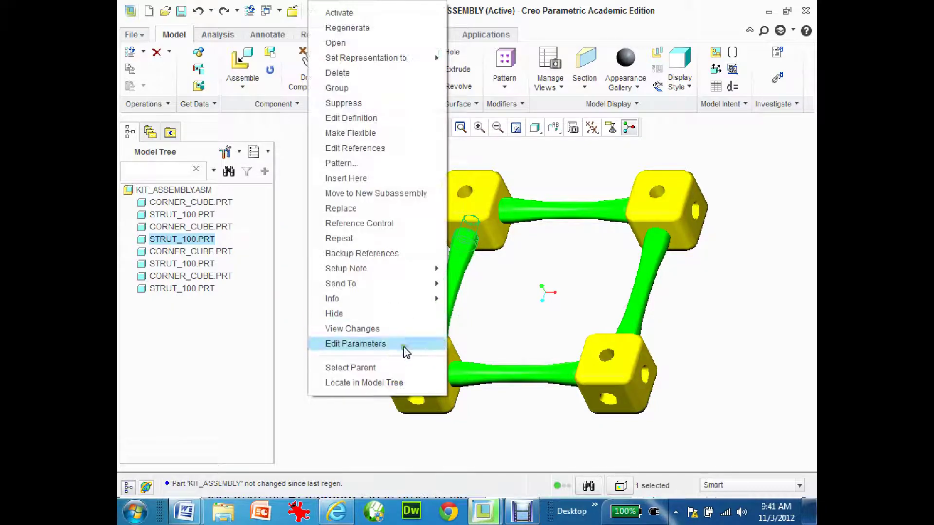
{"action": "left_click", "coordinate": [360, 239]}
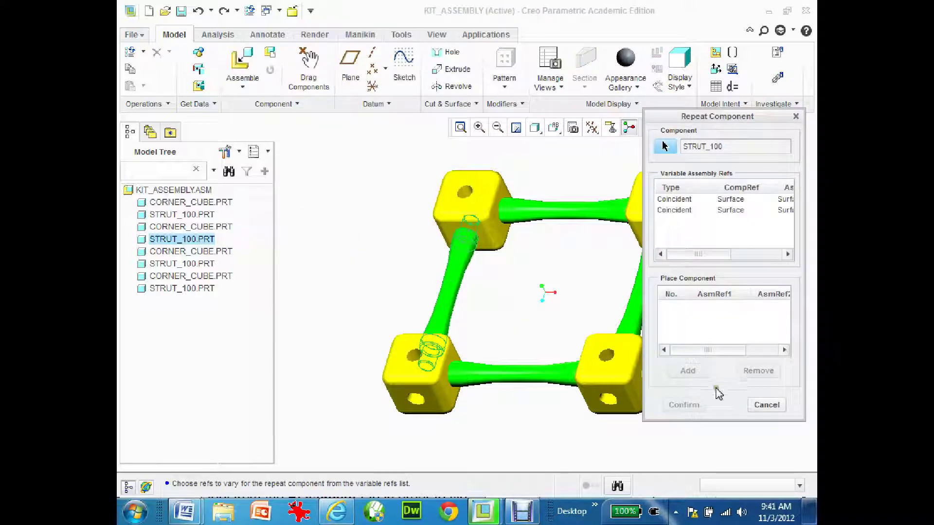
{"action": "left_click", "coordinate": [762, 406]}
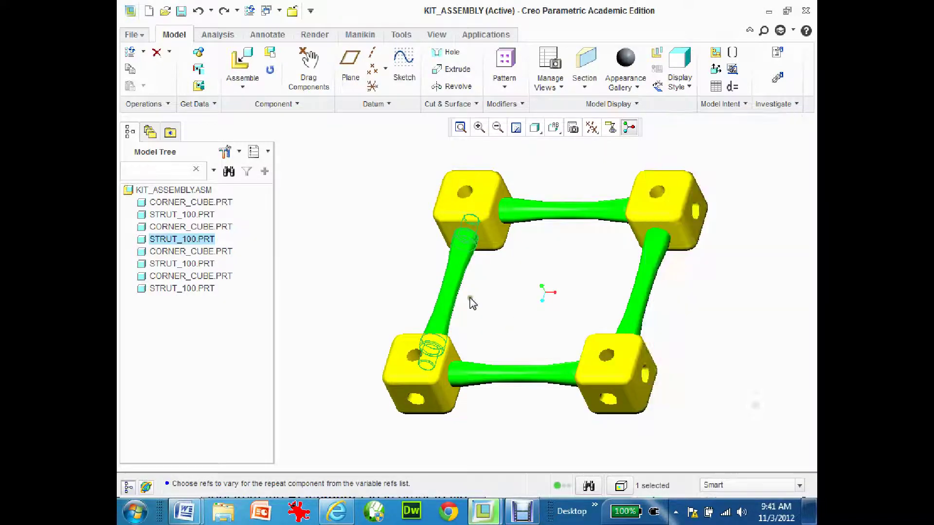
{"action": "left_click", "coordinate": [183, 263]}
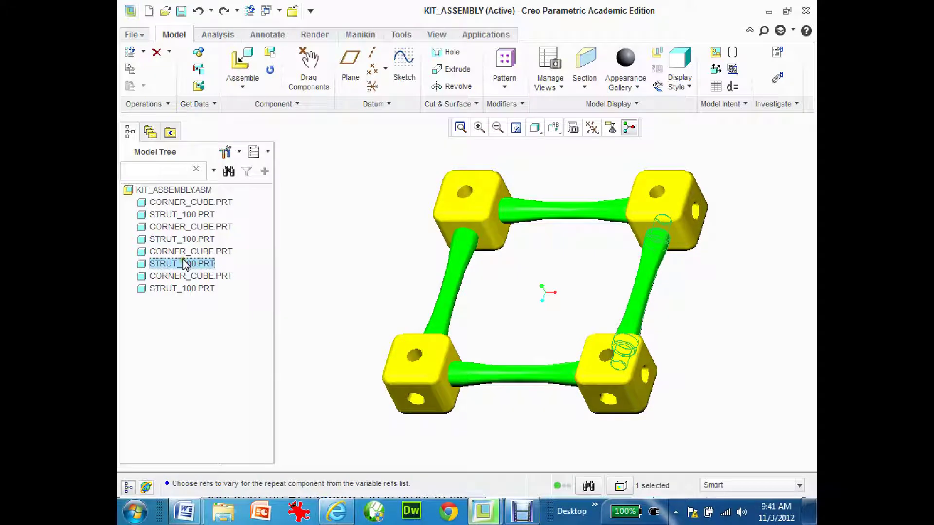
{"action": "right_click", "coordinate": [186, 270]}
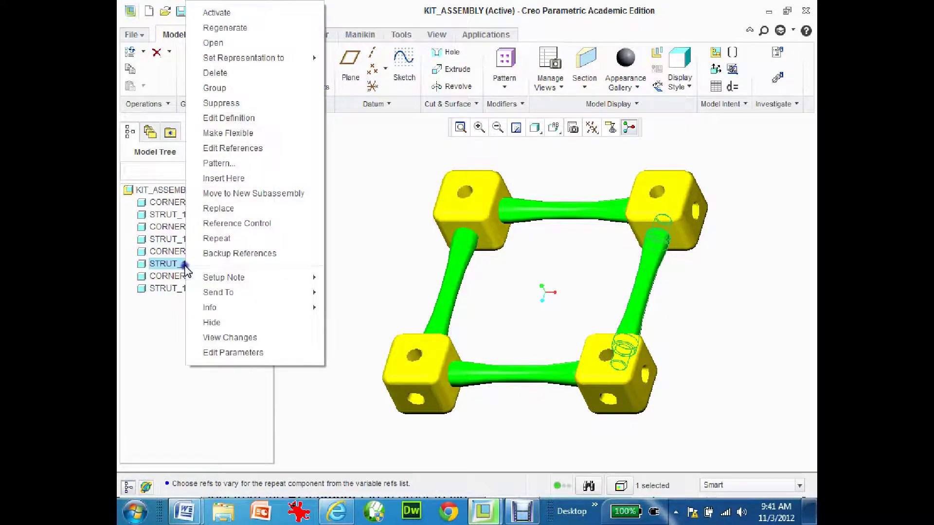
Repeat the strut with both Coincident references variable, seating the first copy on the top-left cube
{"action": "left_click", "coordinate": [216, 239]}
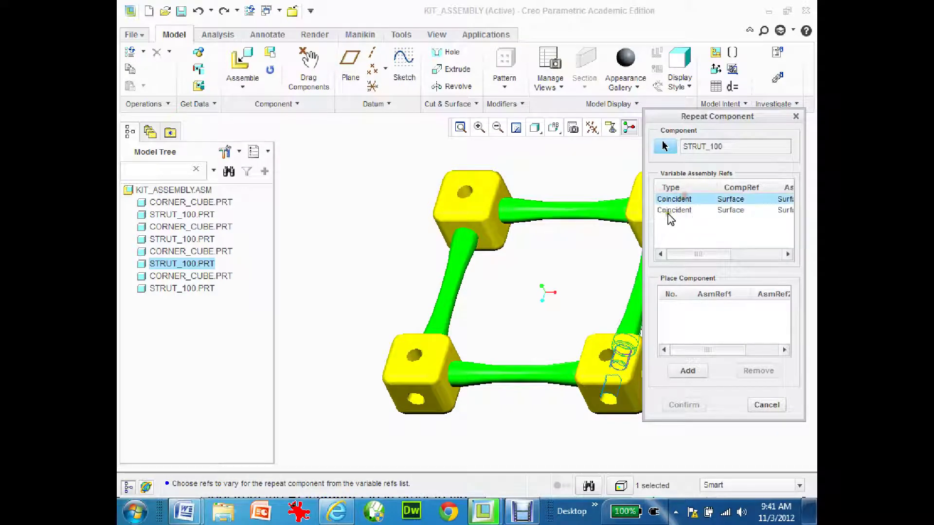
{"action": "left_click_drag", "start_coordinate": [669, 214], "coordinate": [664, 200]}
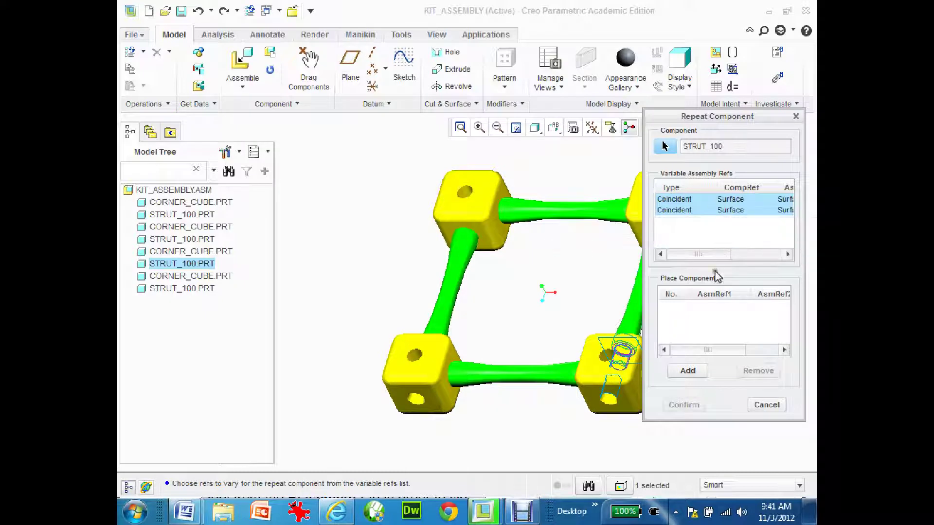
{"action": "left_click", "coordinate": [683, 371]}
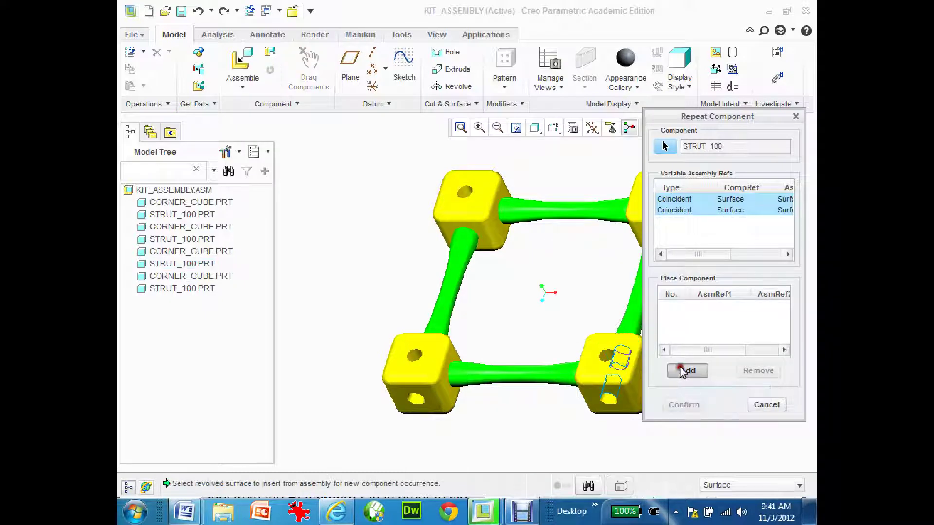
{"action": "left_click", "coordinate": [466, 196]}
{"action": "left_click", "coordinate": [448, 201]}
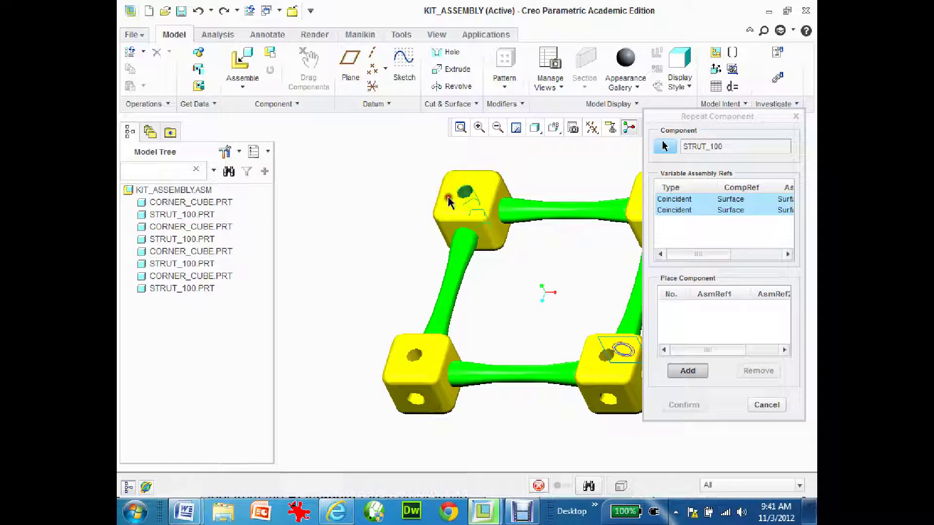
Seat three more upright strut copies on the bottom-left, bottom-right and top-right cubes
{"action": "left_click", "coordinate": [692, 371]}
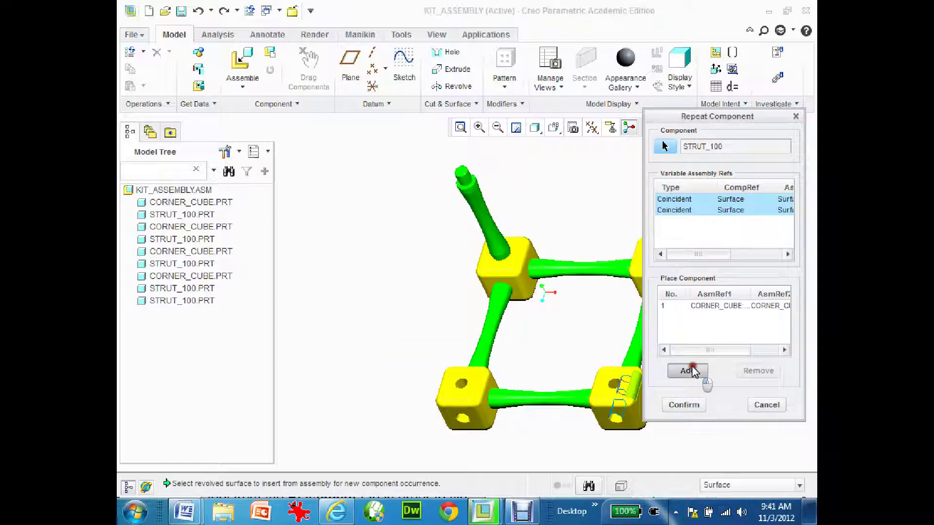
{"action": "left_click", "coordinate": [460, 385]}
{"action": "left_click", "coordinate": [470, 380]}
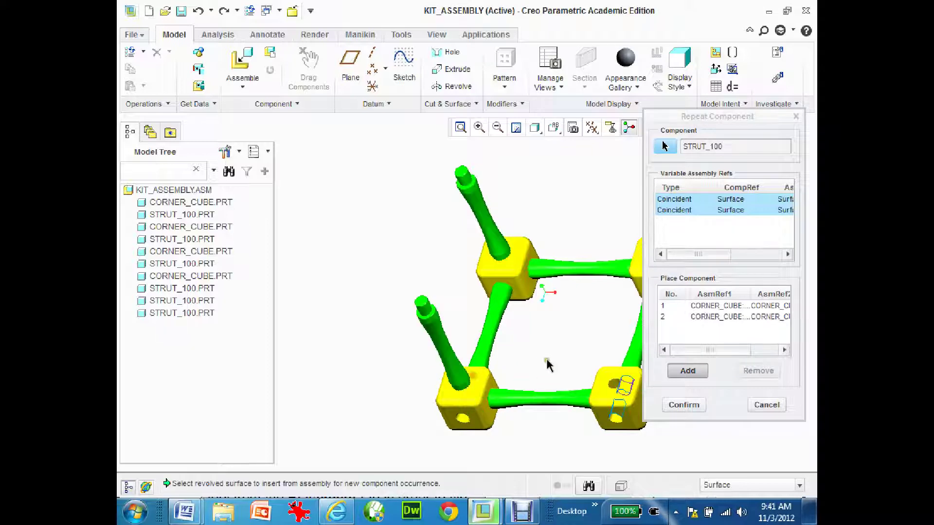
{"action": "left_click", "coordinate": [618, 387]}
{"action": "left_click", "coordinate": [620, 381]}
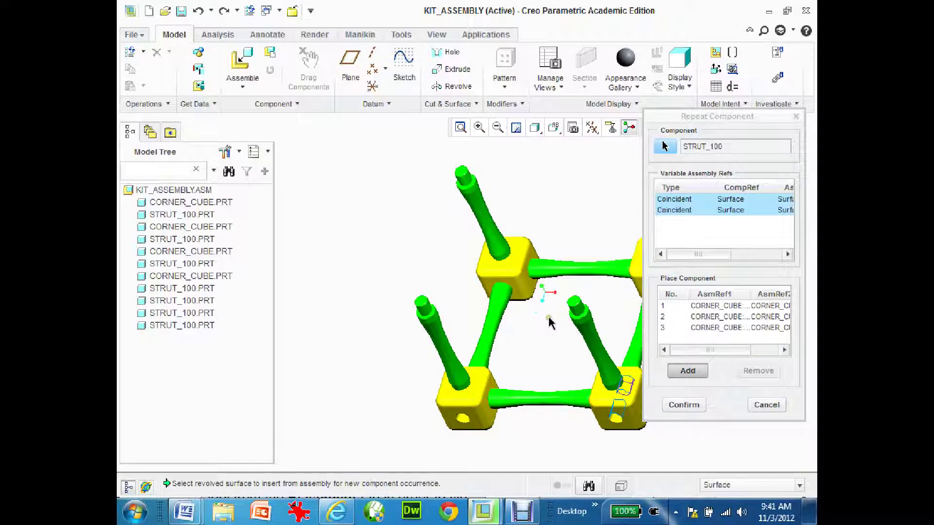
{"action": "middle_click_drag", "start_coordinate": [548, 322], "coordinate": [530, 217], "text": "shift"}
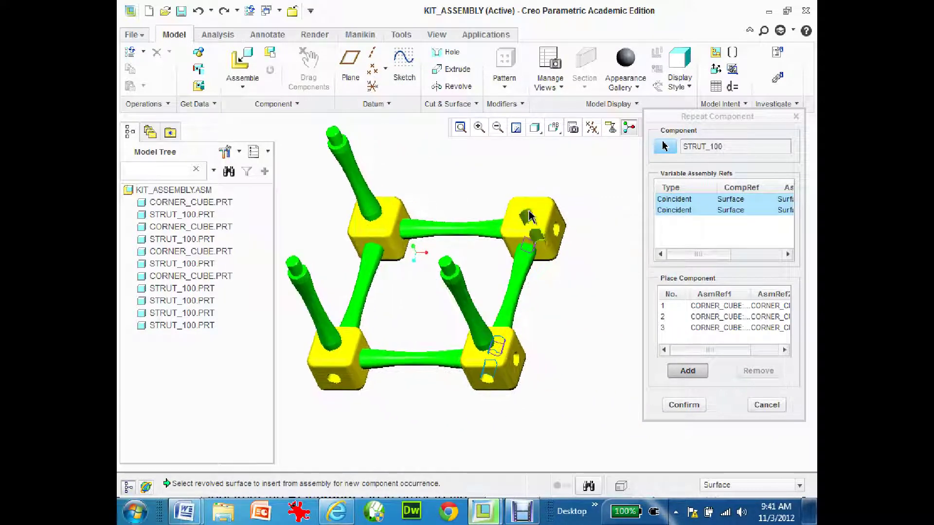
{"action": "left_click", "coordinate": [528, 216]}
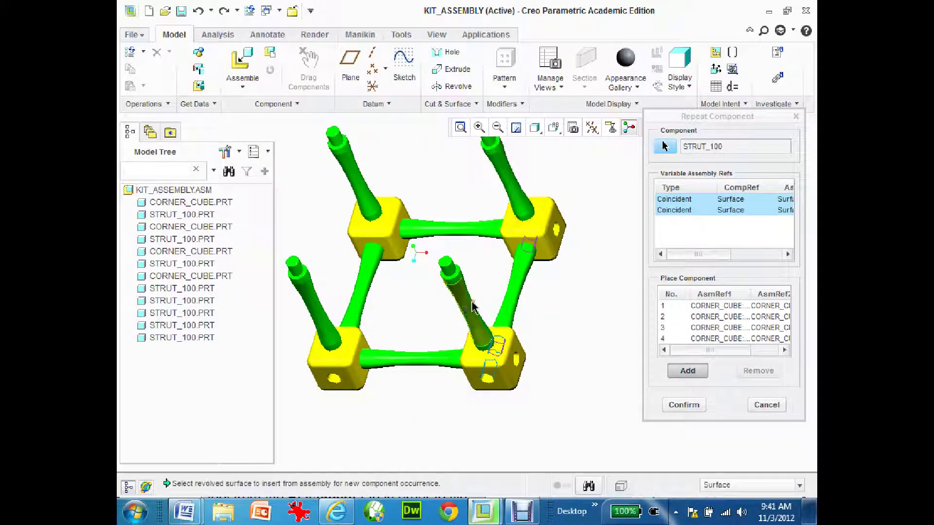
{"action": "mouse_move", "coordinate": [430, 299]}
{"action": "middle_mouse_down"}
{"action": "mouse_move", "coordinate": [484, 267]}
{"action": "mouse_move", "coordinate": [474, 255]}
{"action": "mouse_move", "coordinate": [437, 288]}
{"action": "middle_mouse_up"}
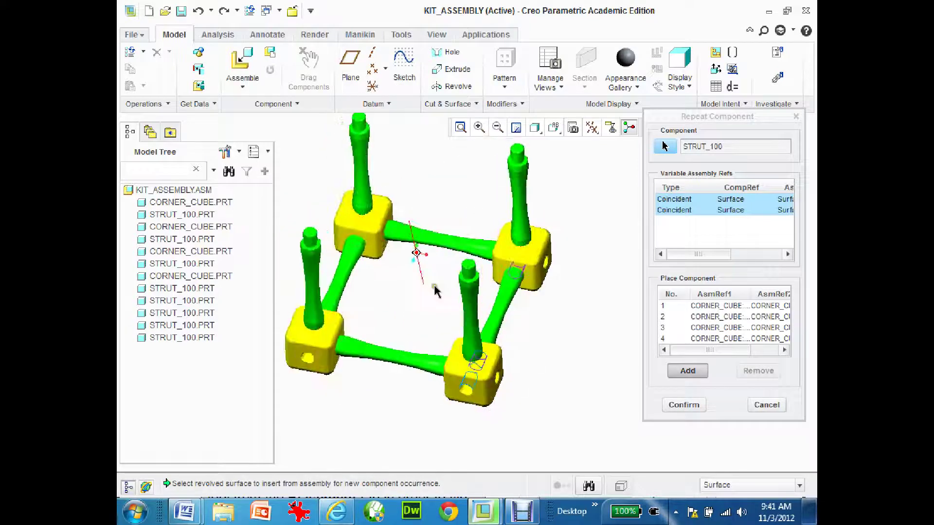
Commit the four repeated struts and start repeating the top-right CORNER_CUBE
{"action": "left_click", "coordinate": [682, 404]}
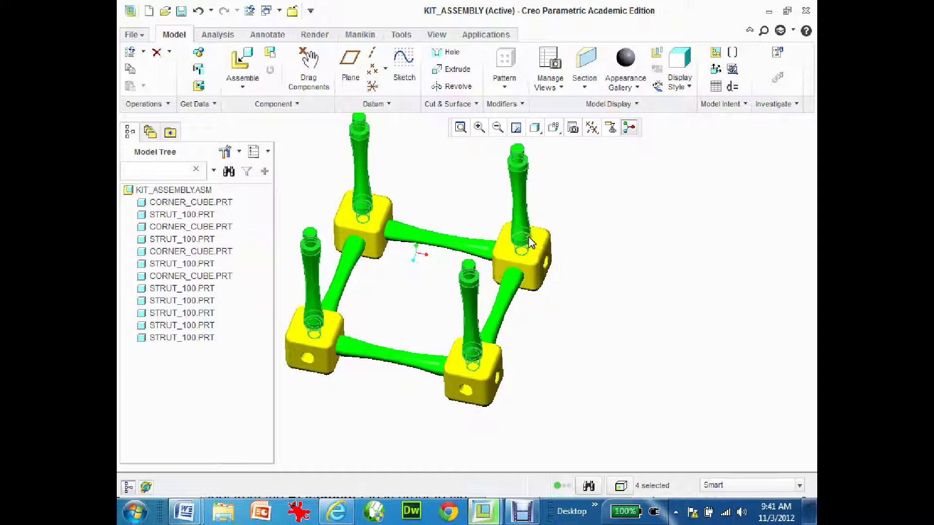
{"action": "right_click", "coordinate": [539, 243]}
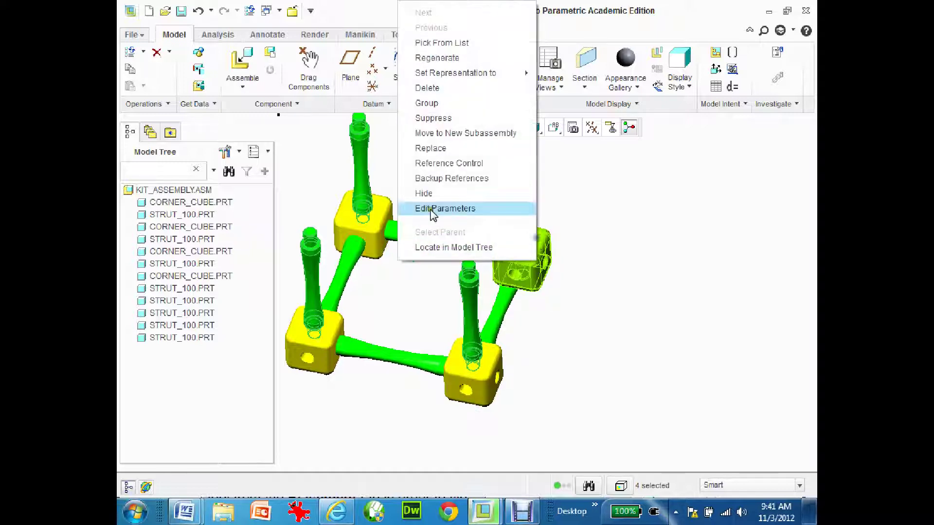
{"action": "left_click", "coordinate": [700, 321]}
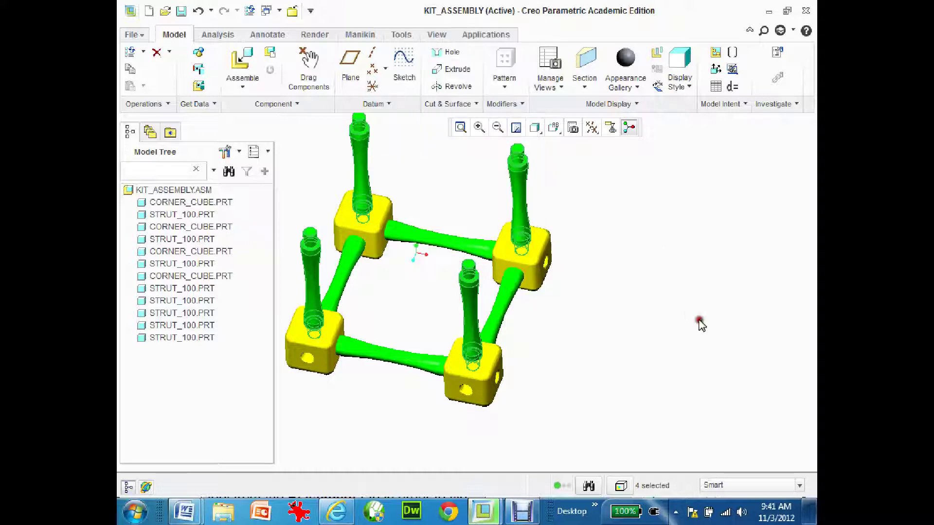
{"action": "left_click", "coordinate": [170, 277]}
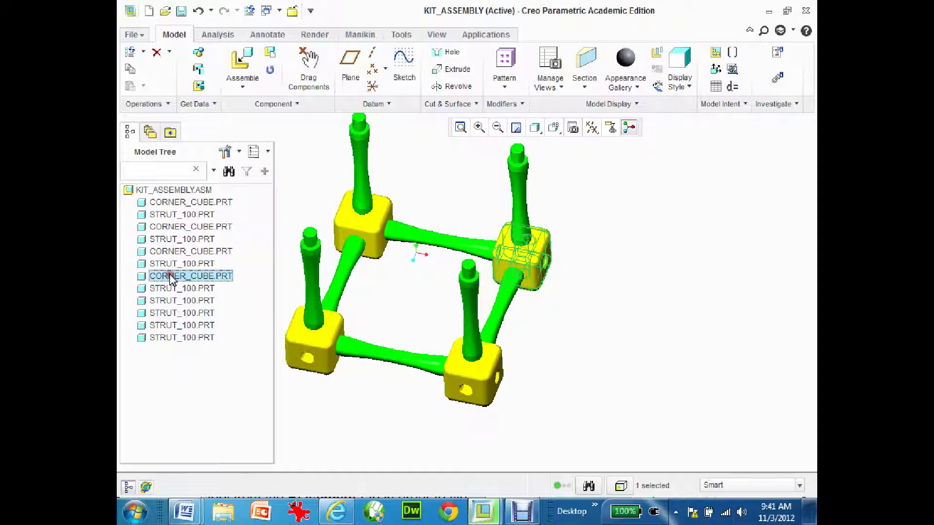
{"action": "right_click", "coordinate": [170, 277]}
{"action": "left_click", "coordinate": [190, 238]}
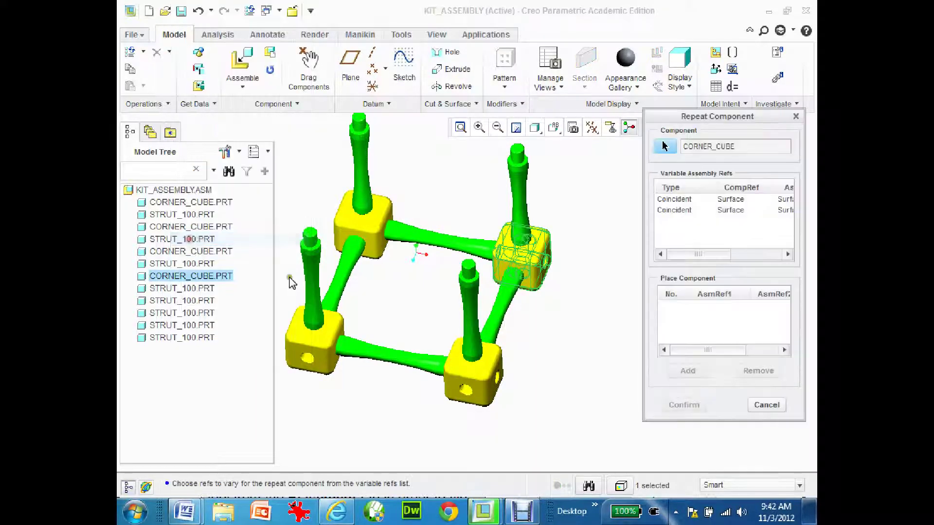
Make both Coincident references variable, zoom in, and seat the first new cube on a strut end
{"action": "left_click", "coordinate": [671, 199]}
{"action": "left_click", "coordinate": [670, 210], "text": "ctrl"}
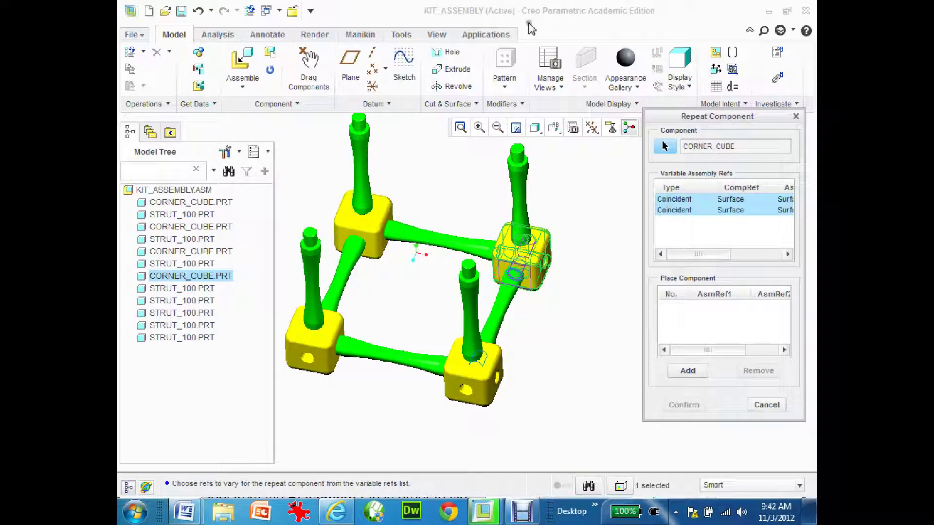
{"action": "left_click", "coordinate": [477, 127]}
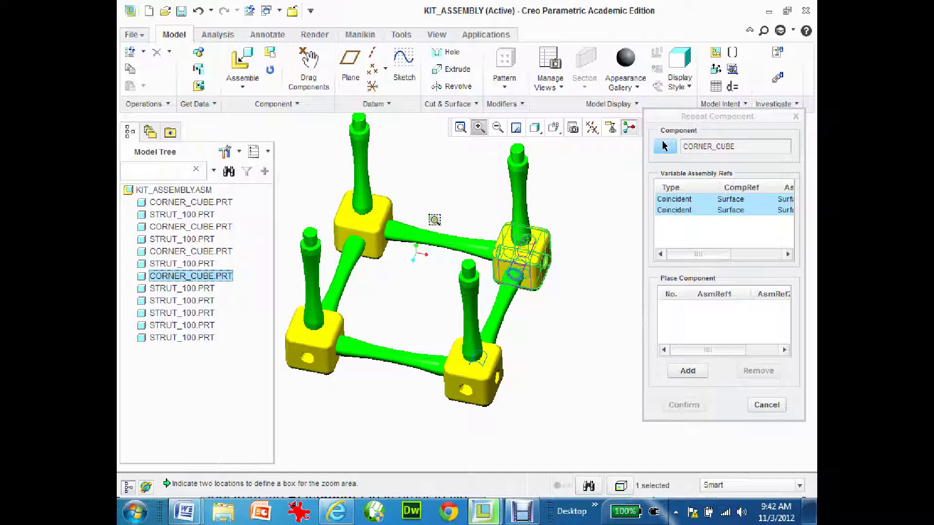
{"action": "left_click", "coordinate": [421, 211]}
{"action": "left_click", "coordinate": [533, 329]}
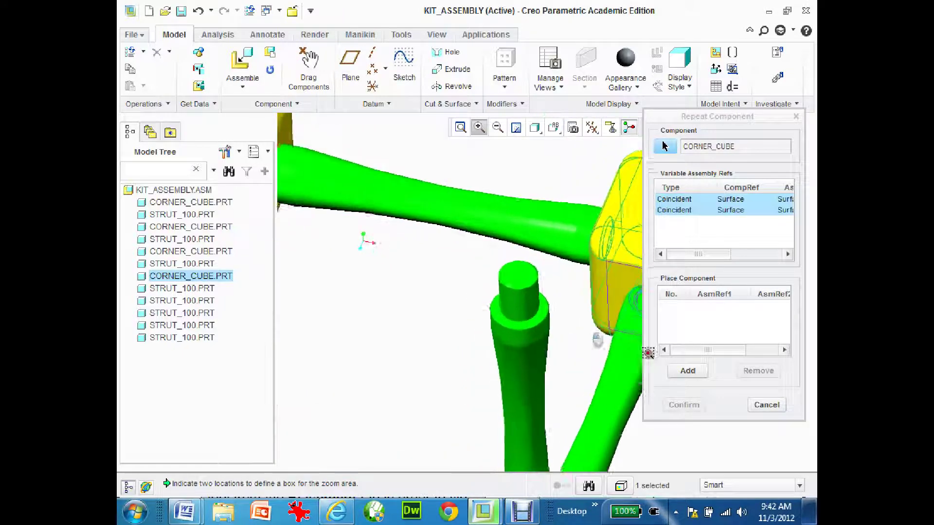
{"action": "left_click", "coordinate": [688, 372]}
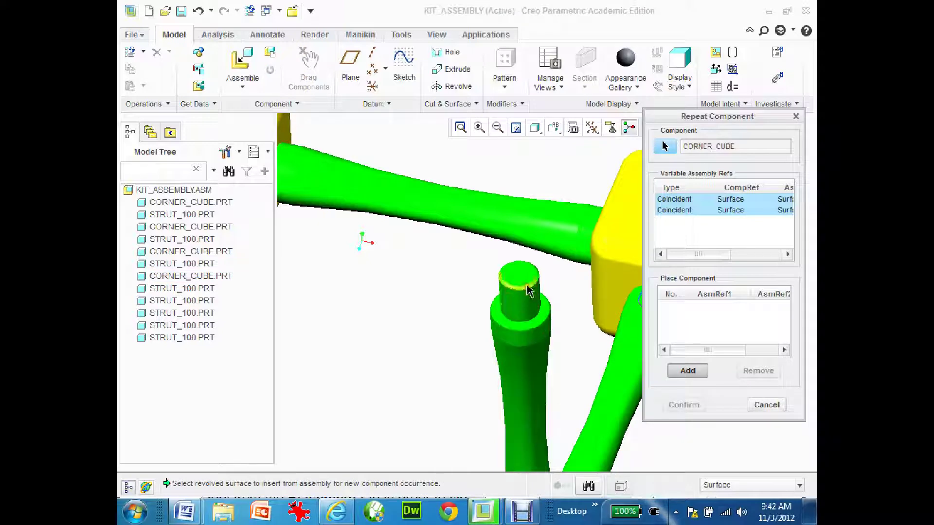
{"action": "left_click", "coordinate": [531, 303]}
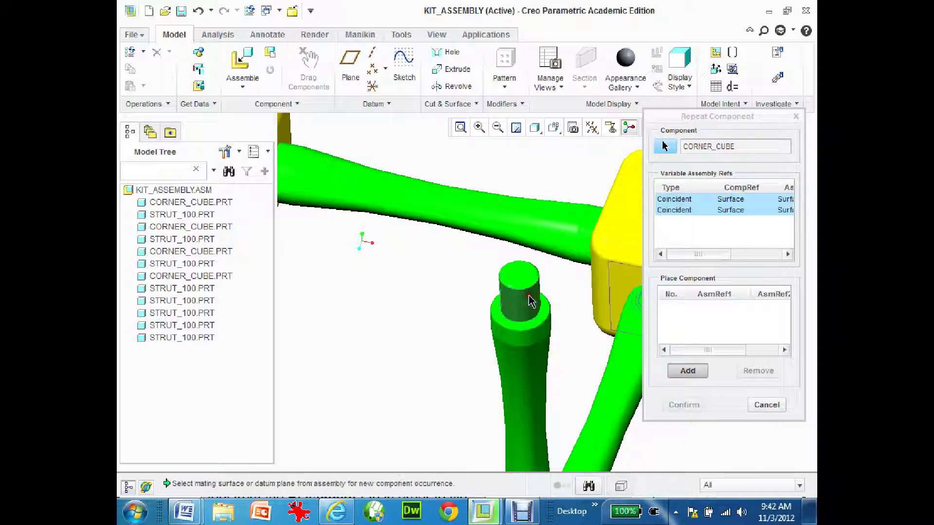
{"action": "left_click", "coordinate": [520, 327]}
Seat three more corner cubes on the remaining open strut ends
{"action": "middle_click_drag", "start_coordinate": [495, 333], "coordinate": [463, 313]}
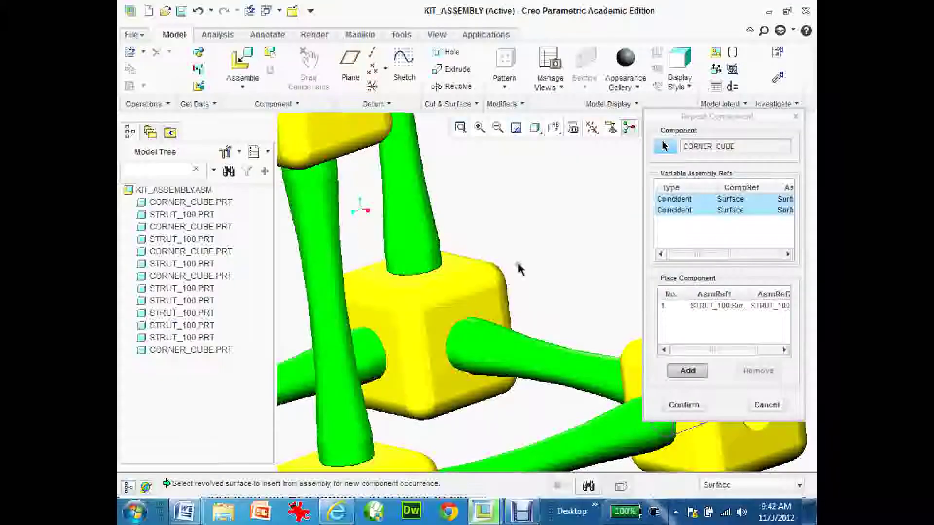
{"action": "scroll", "coordinate": [520, 269], "scroll_direction": "up", "scroll_amount": 4}
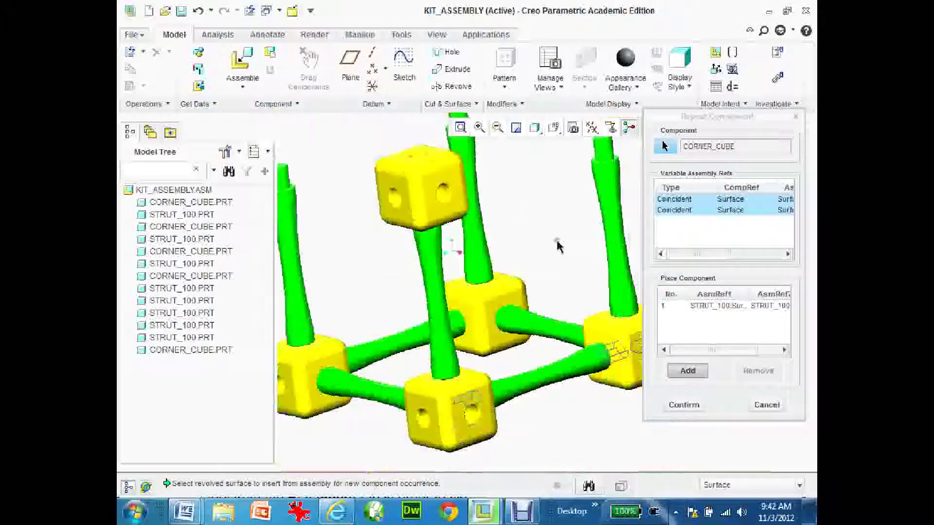
{"action": "middle_click_drag", "start_coordinate": [557, 245], "coordinate": [559, 204]}
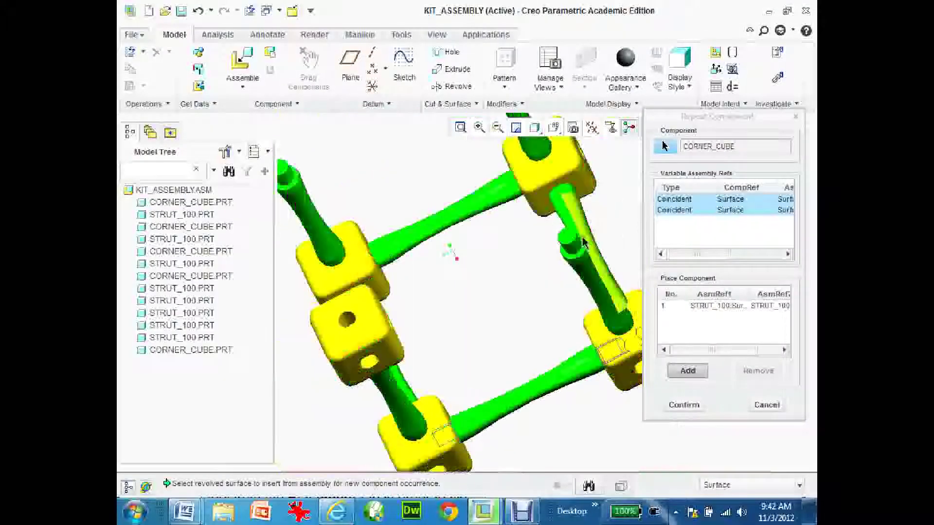
{"action": "left_click", "coordinate": [702, 373]}
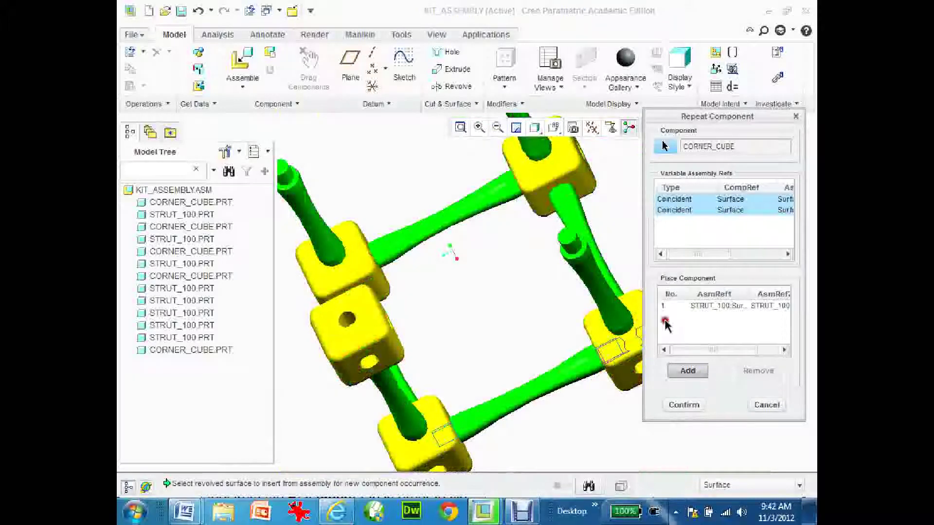
{"action": "left_click", "coordinate": [577, 257]}
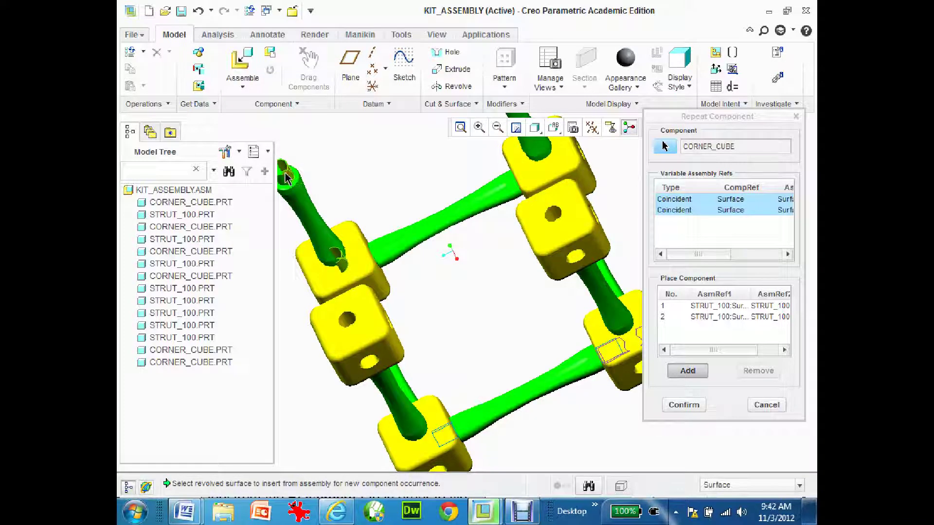
{"action": "left_click", "coordinate": [287, 178]}
{"action": "left_click", "coordinate": [294, 180]}
{"action": "middle_click_drag", "start_coordinate": [387, 212], "coordinate": [481, 210]}
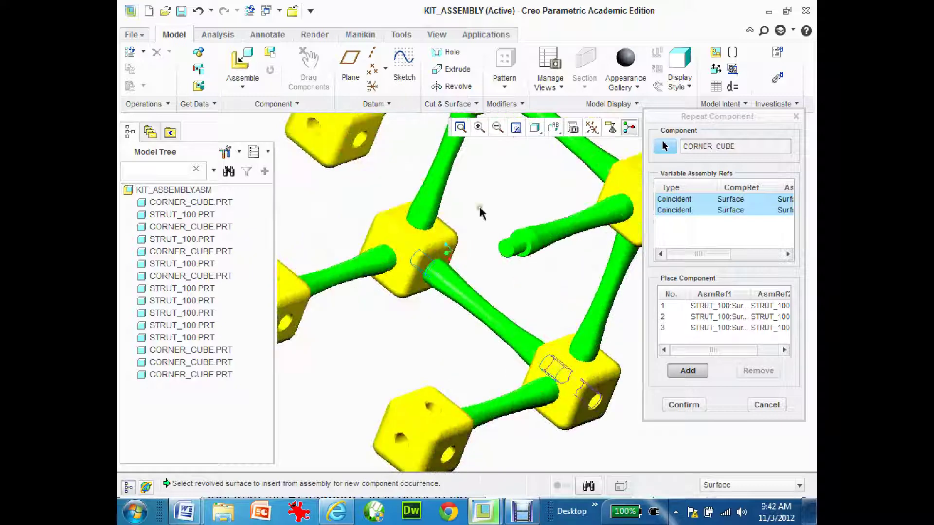
{"action": "left_click", "coordinate": [515, 248]}
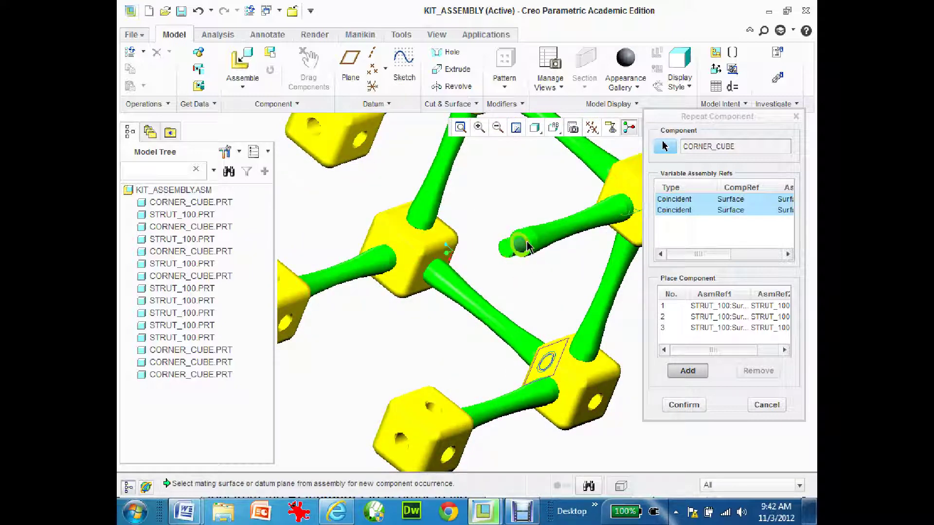
{"action": "left_click", "coordinate": [512, 247]}
Confirm the four repeated corner cubes, then select a green strut and bring up its actions
{"action": "middle_click_drag", "start_coordinate": [457, 294], "coordinate": [584, 311]}
{"action": "left_click", "coordinate": [681, 405]}
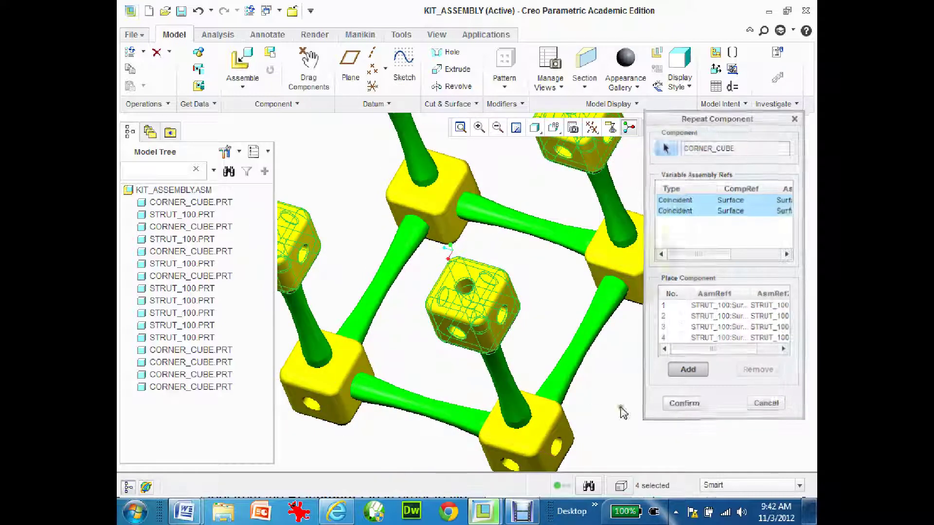
{"action": "middle_click_drag", "start_coordinate": [502, 336], "coordinate": [549, 328]}
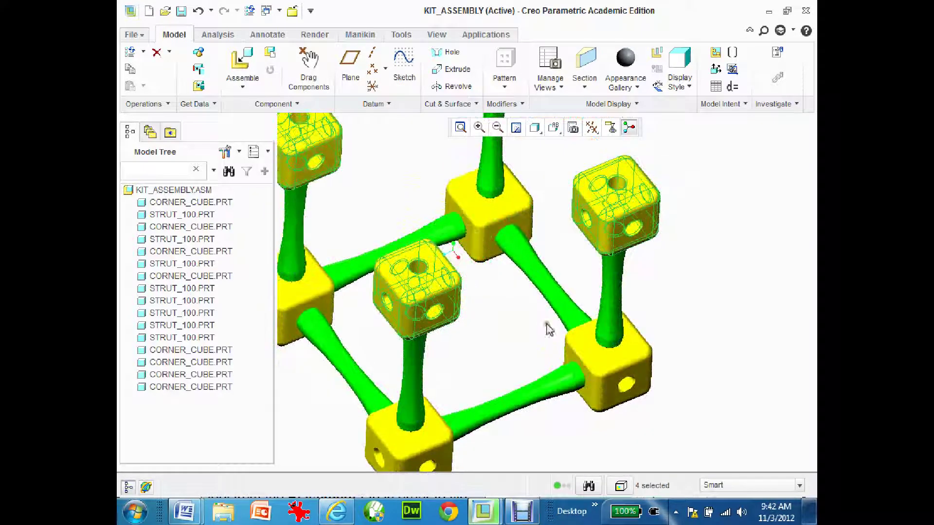
{"action": "left_click", "coordinate": [537, 281]}
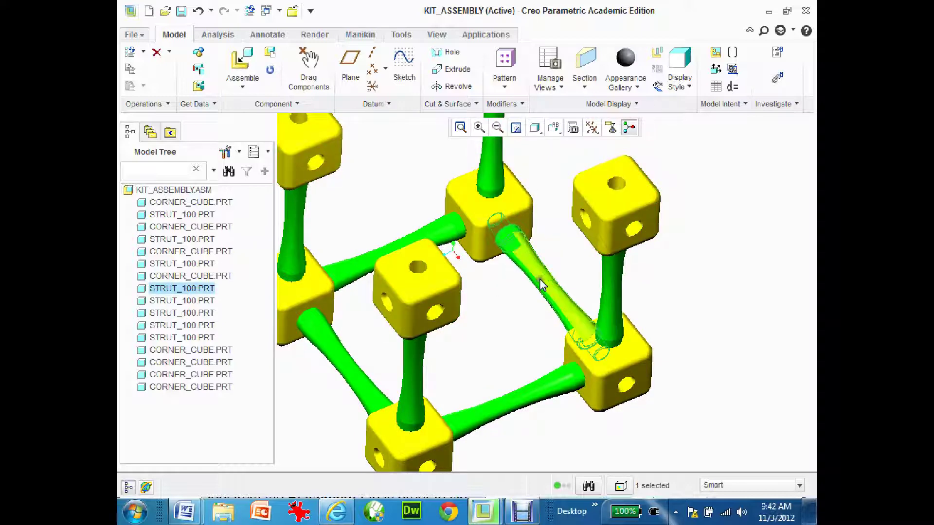
{"action": "right_click", "coordinate": [539, 282]}
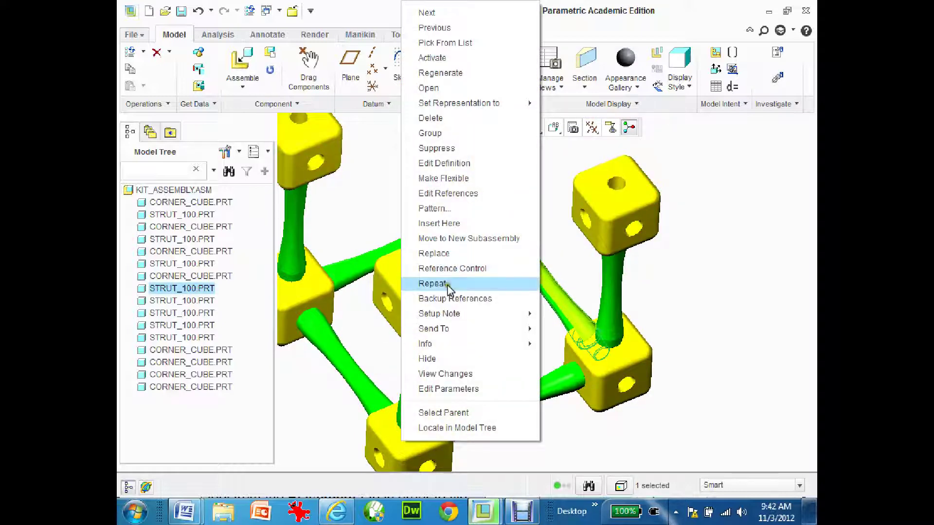
Repeat the strut with both Coincident references variable, placing copies in the top-right and top-left cube holes
{"action": "left_click", "coordinate": [432, 283]}
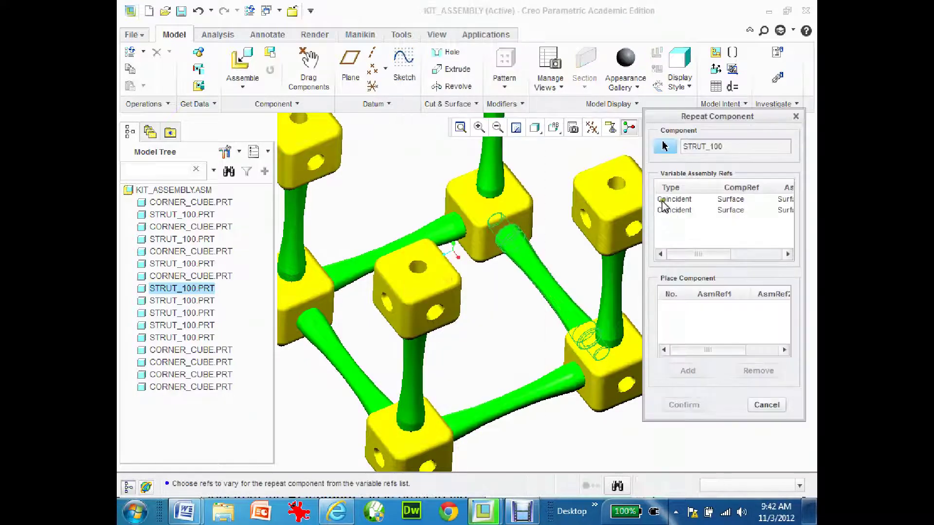
{"action": "left_click", "coordinate": [671, 200]}
{"action": "left_click", "coordinate": [673, 210], "text": "ctrl"}
{"action": "left_click", "coordinate": [687, 370]}
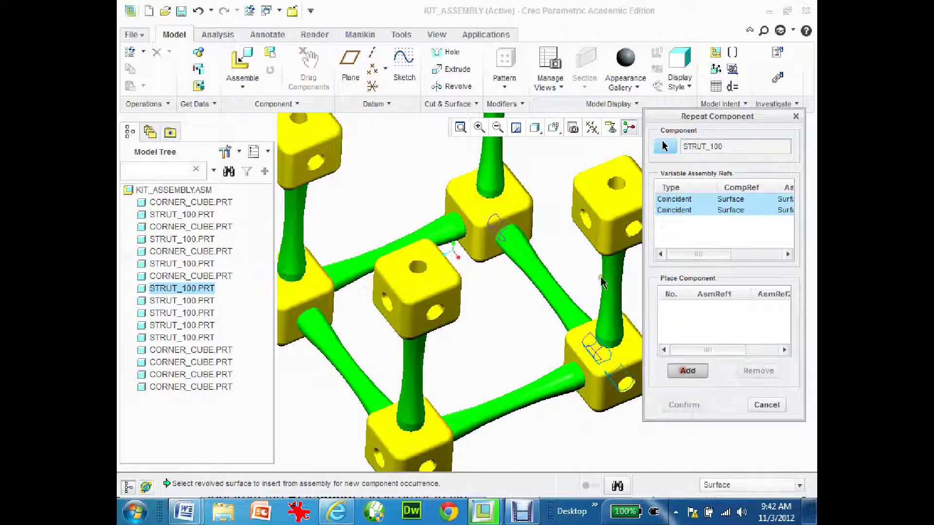
{"action": "left_click", "coordinate": [586, 220]}
{"action": "left_click", "coordinate": [582, 225]}
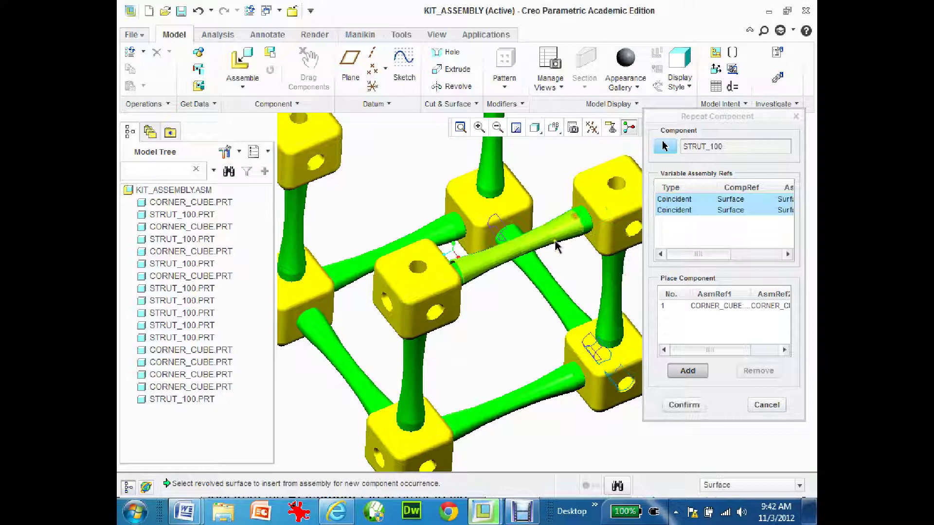
{"action": "middle_click_drag", "start_coordinate": [559, 200], "coordinate": [461, 189]}
{"action": "left_click", "coordinate": [323, 141]}
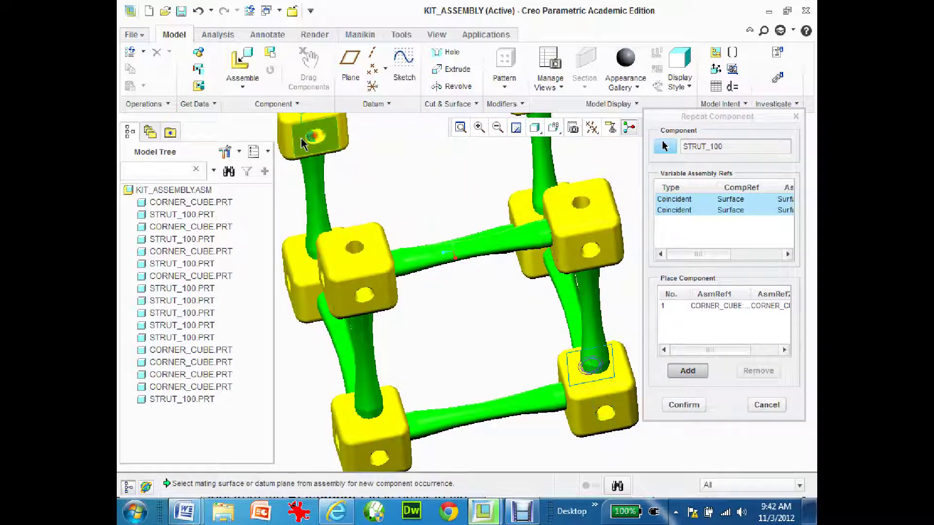
{"action": "left_click", "coordinate": [319, 140]}
Place the third and fourth struts in the remaining upper cube holes
{"action": "middle_click_drag", "start_coordinate": [452, 279], "coordinate": [481, 257]}
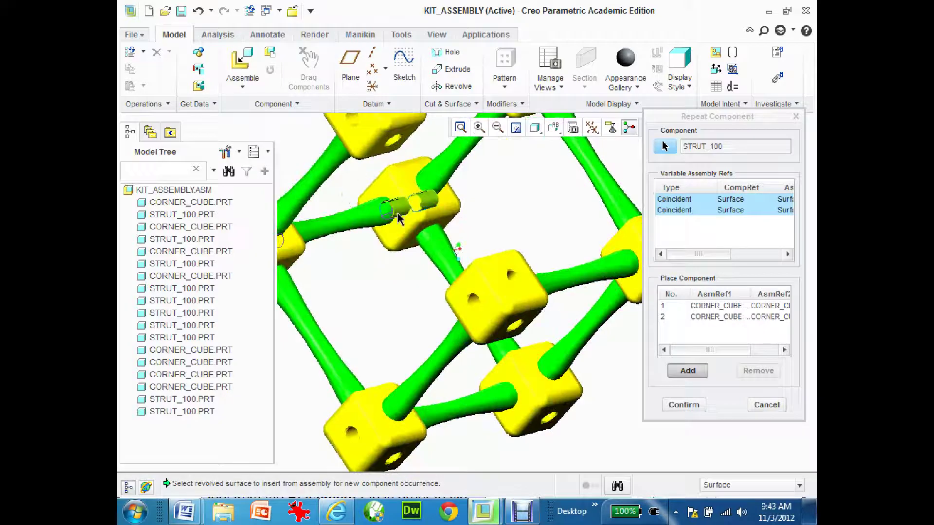
{"action": "middle_click_drag", "start_coordinate": [395, 212], "coordinate": [432, 272]}
{"action": "left_click", "coordinate": [439, 213]}
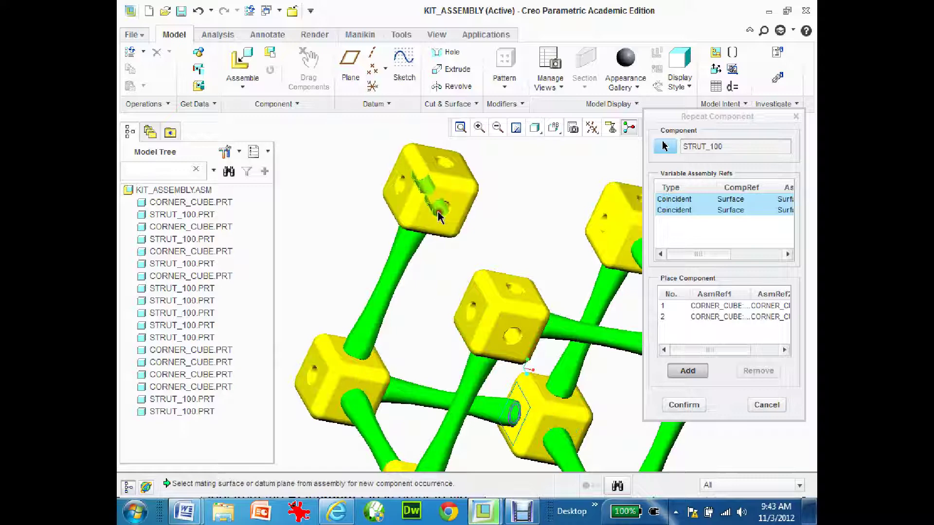
{"action": "left_click", "coordinate": [427, 225]}
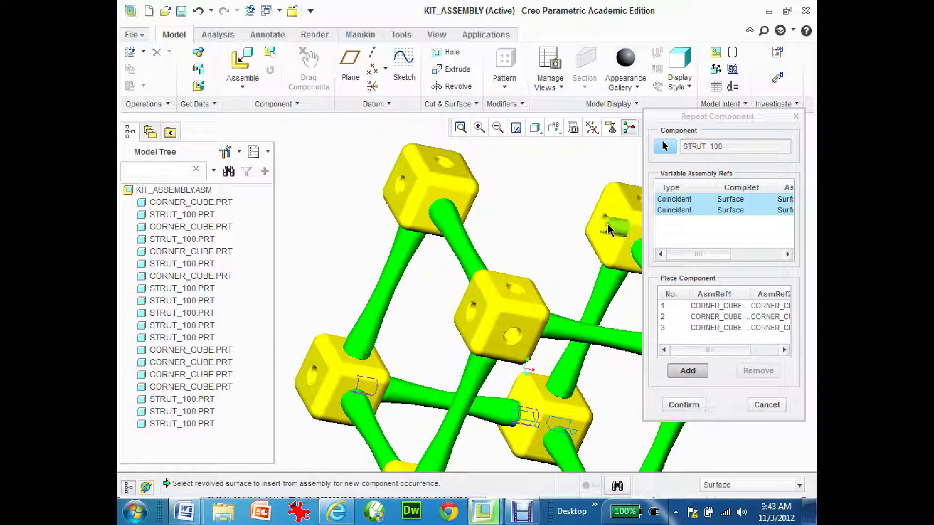
{"action": "middle_click_drag", "start_coordinate": [549, 242], "coordinate": [329, 150]}
{"action": "left_click", "coordinate": [573, 227]}
{"action": "left_click", "coordinate": [573, 226]}
Confirm the four new struts, zoom out, and orbit the eight-cube, twelve-strut frame to inspect it
{"action": "left_click", "coordinate": [674, 407]}
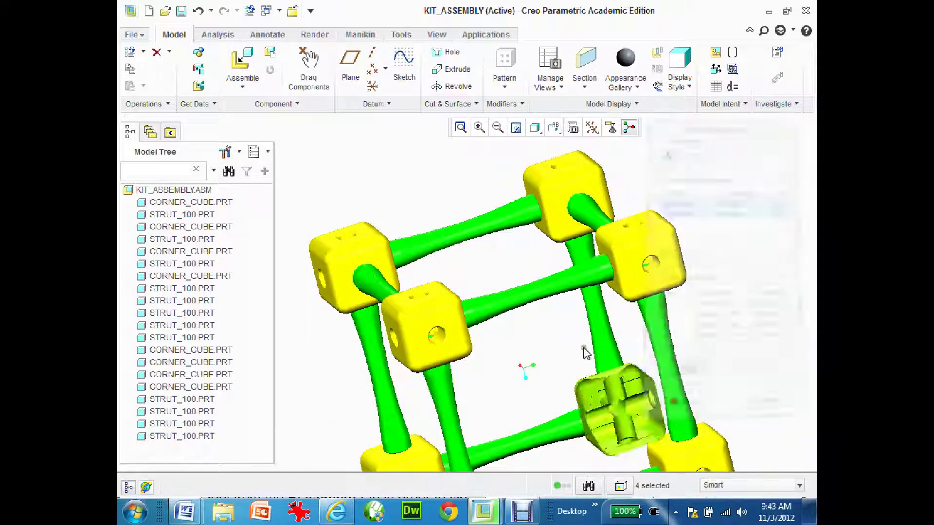
{"action": "left_click", "coordinate": [496, 129]}
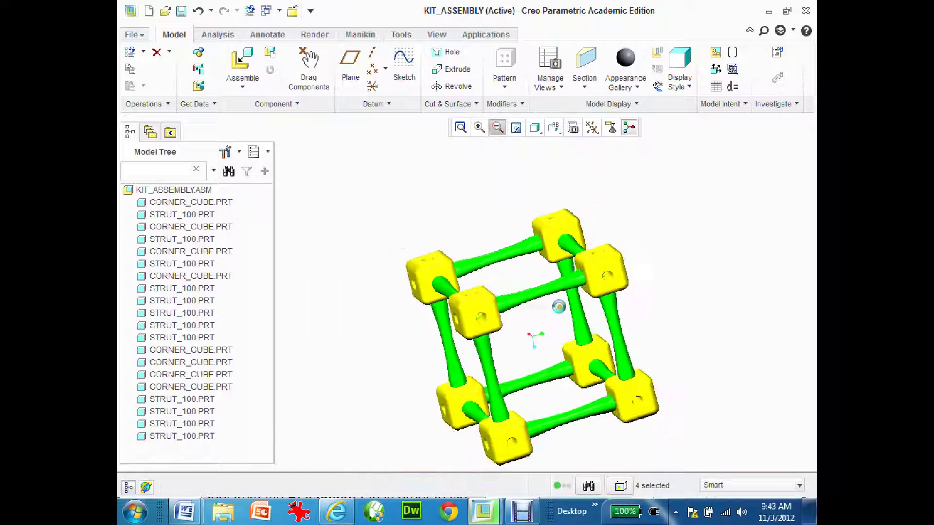
{"action": "middle_click_drag", "start_coordinate": [554, 321], "coordinate": [438, 317]}
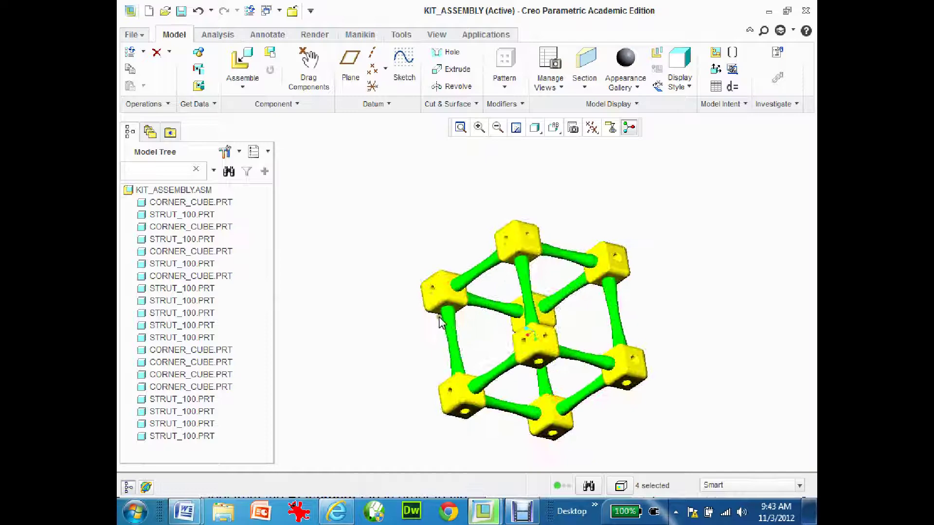
{"action": "middle_click_drag", "start_coordinate": [487, 343], "coordinate": [347, 289]}
{"action": "middle_click_drag", "start_coordinate": [428, 278], "coordinate": [413, 292]}
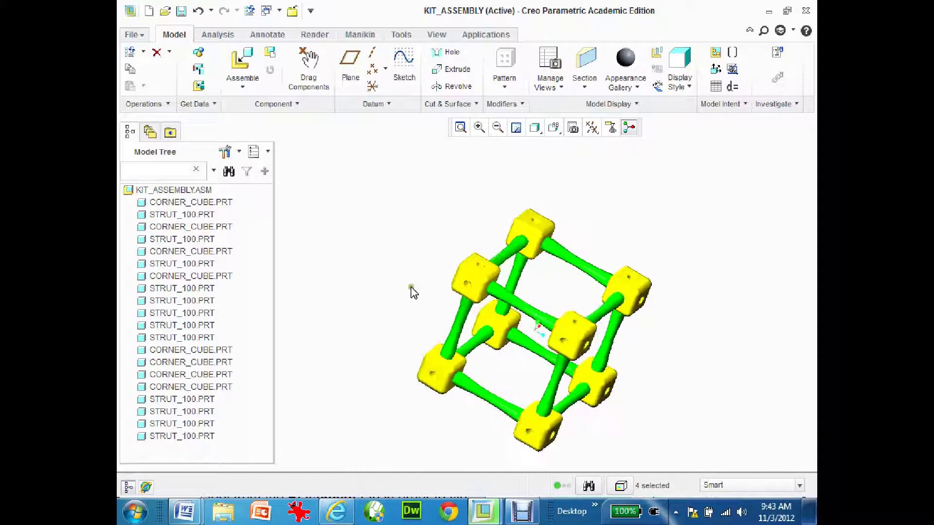